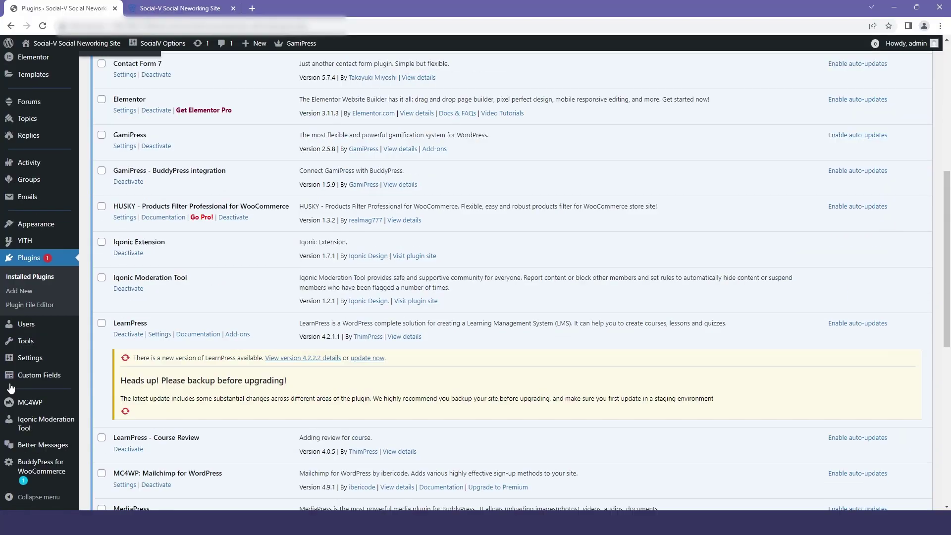
scroll(33, 282, down, 4)
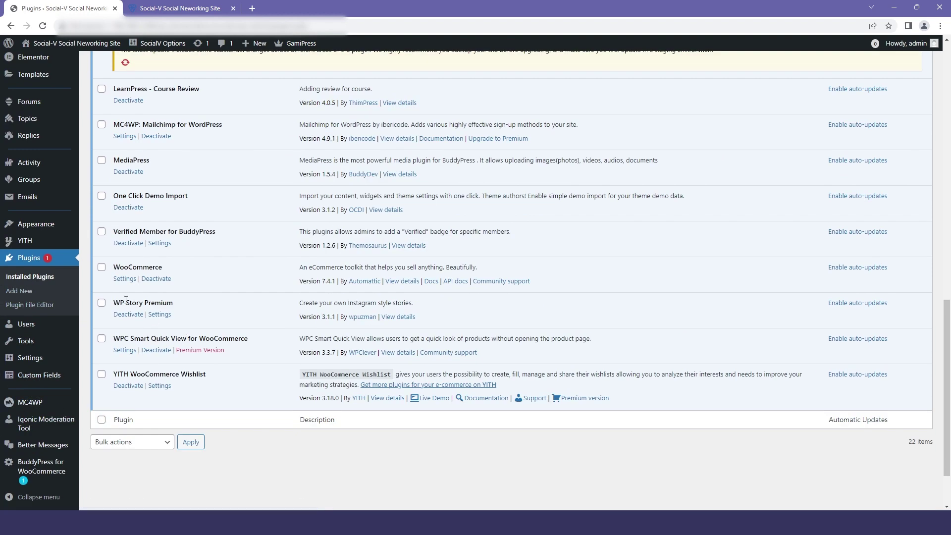
Find the active WP Story Premium plugin in the Installed Plugins list and open its settings.
drag(113, 303, 180, 304)
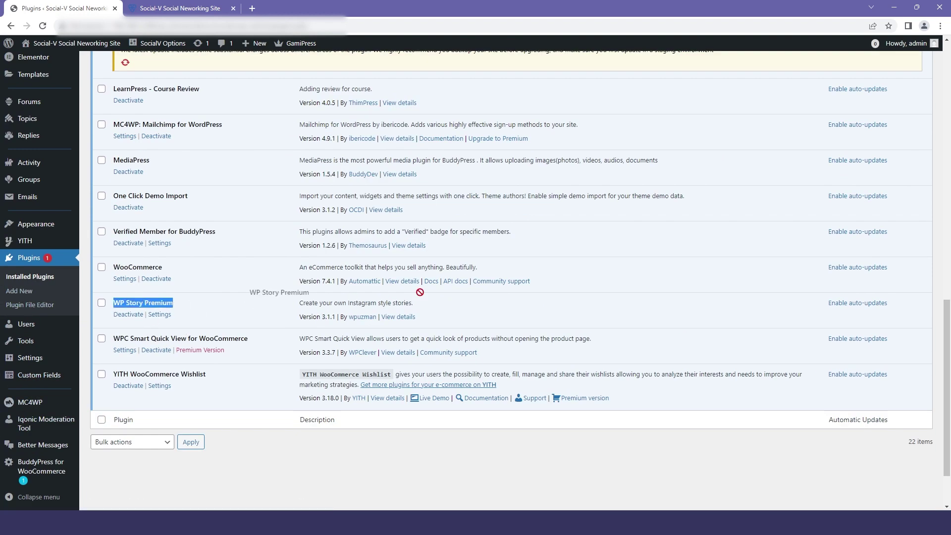
drag(414, 304, 299, 303)
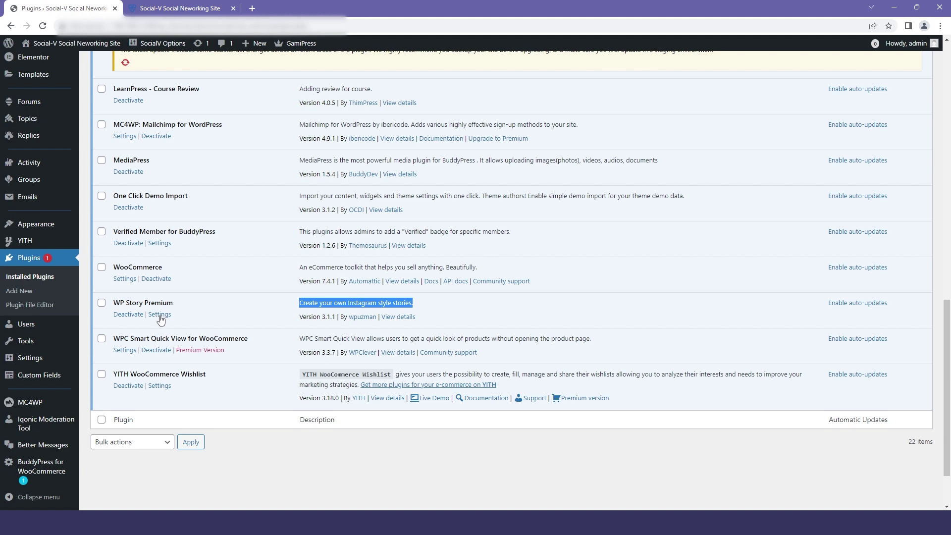
click(159, 316)
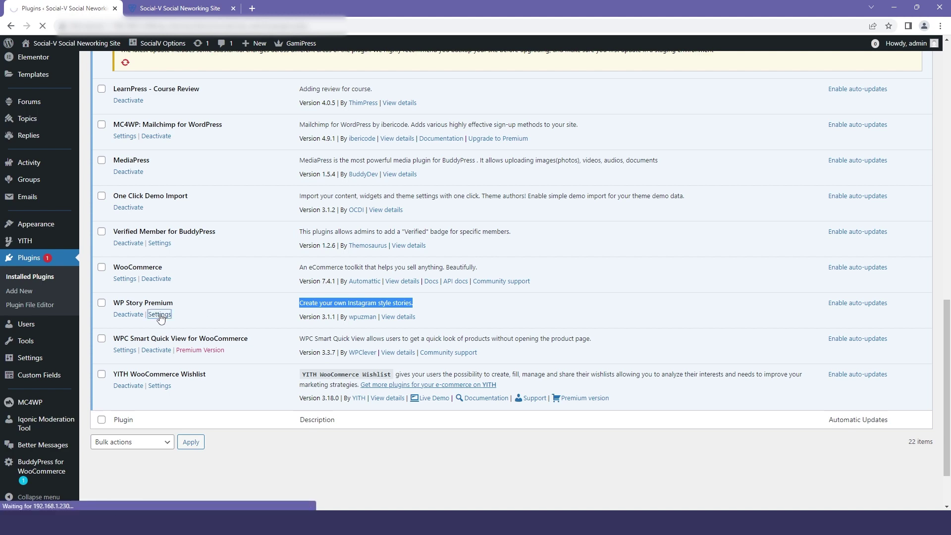
Locate the story Style setting and compare it with the stories on the current newsfeed.
scroll(159, 316, down, 2)
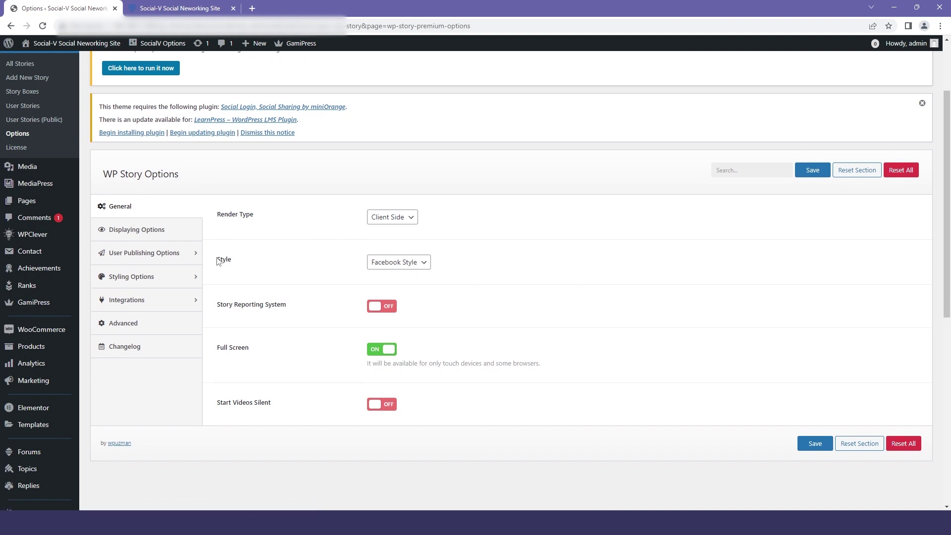
double_click(223, 260)
click(184, 8)
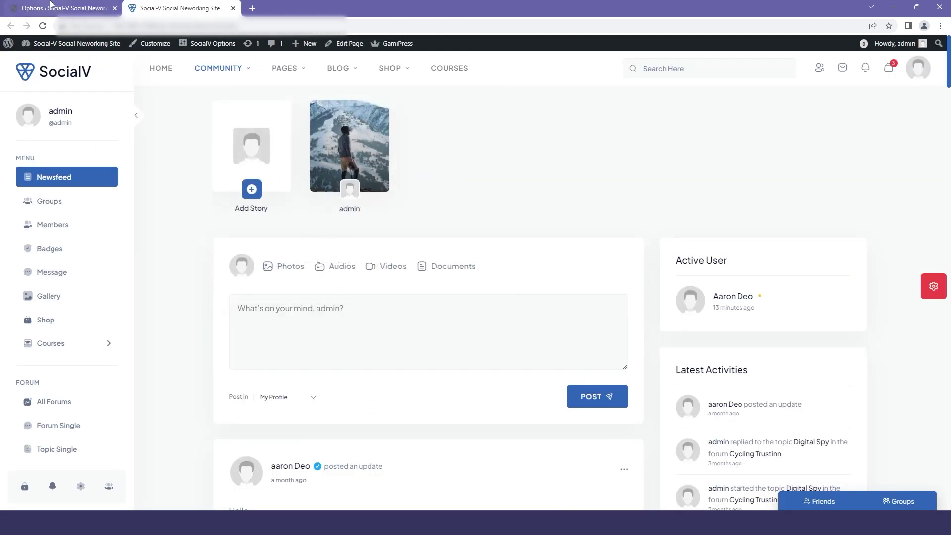
click(27, 9)
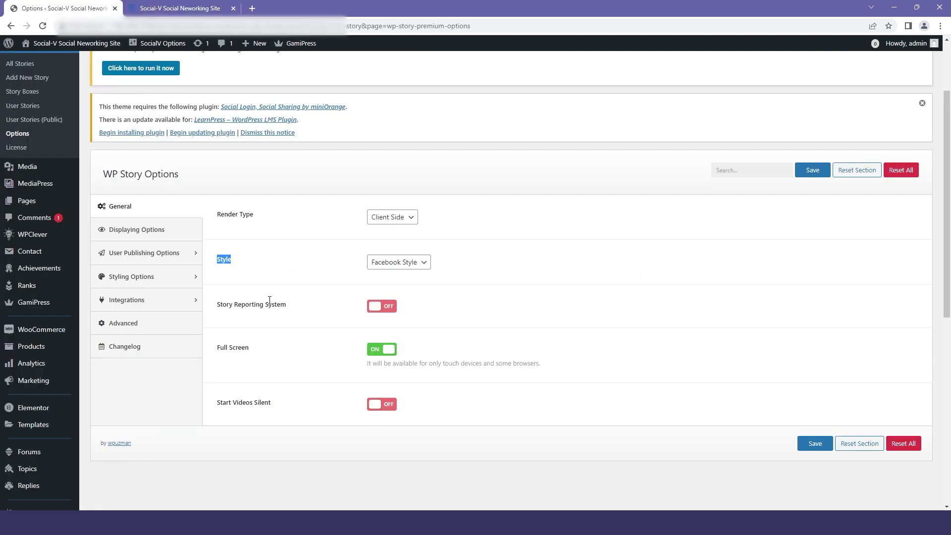
Save the story Style as Instagram Style and reload the newsfeed to preview round bubbles.
click(397, 263)
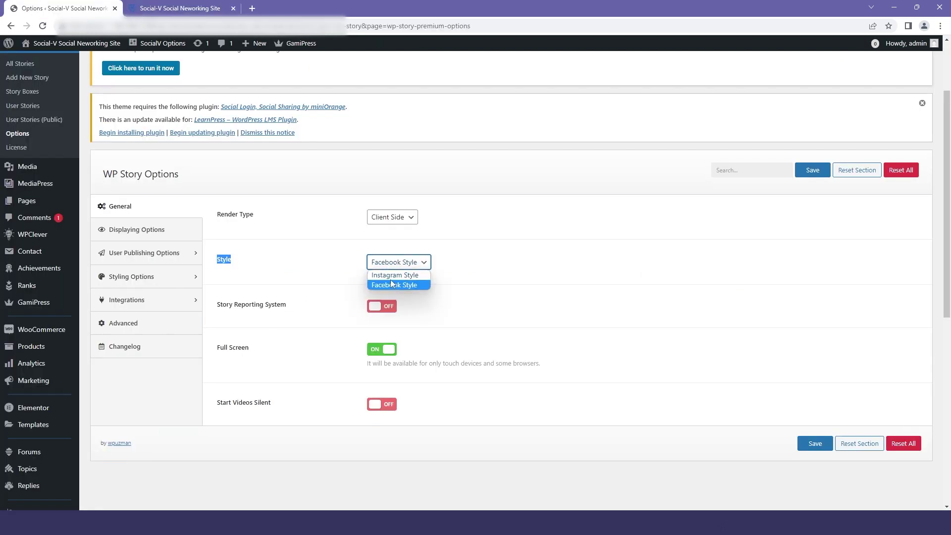
click(394, 275)
click(815, 173)
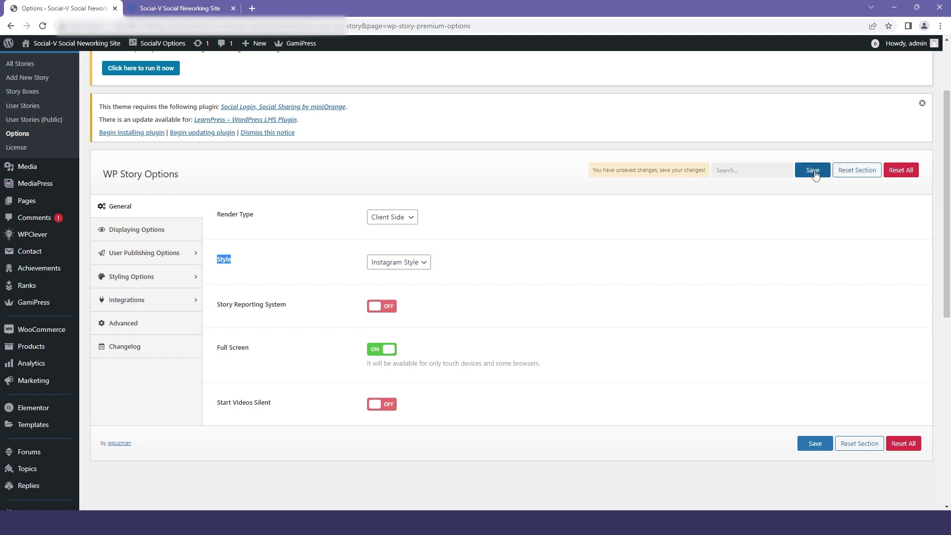
click(183, 5)
click(43, 27)
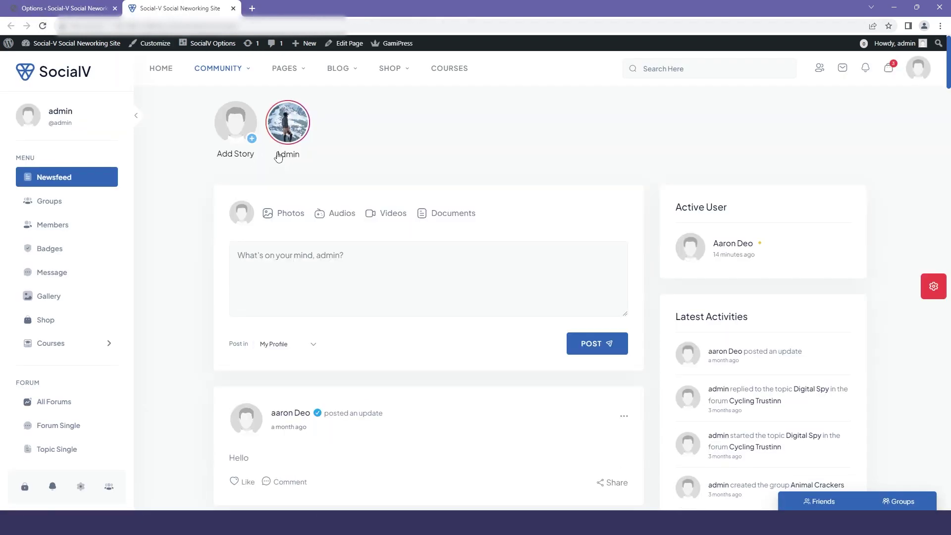
click(21, 6)
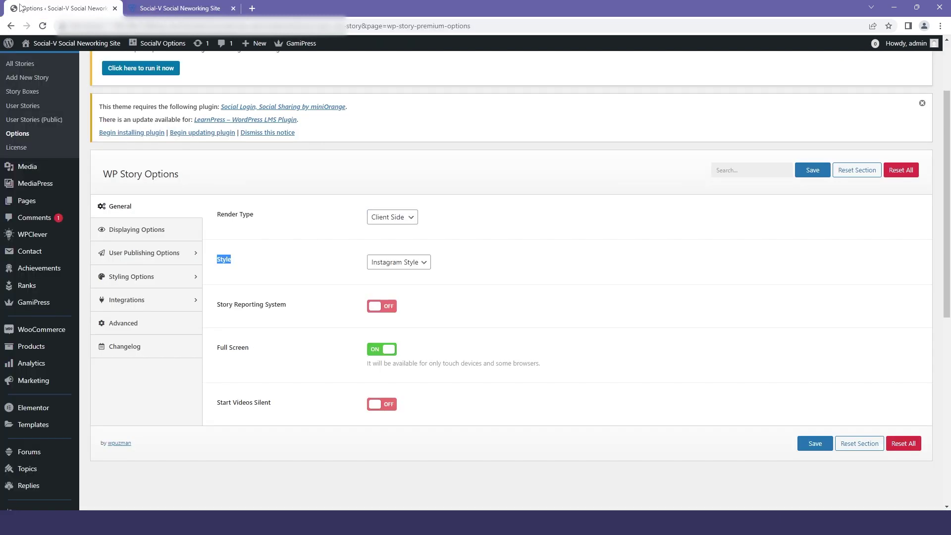
Switch Style back to Facebook Style and review the Story Reporting and Full Screen settings.
click(399, 262)
click(394, 296)
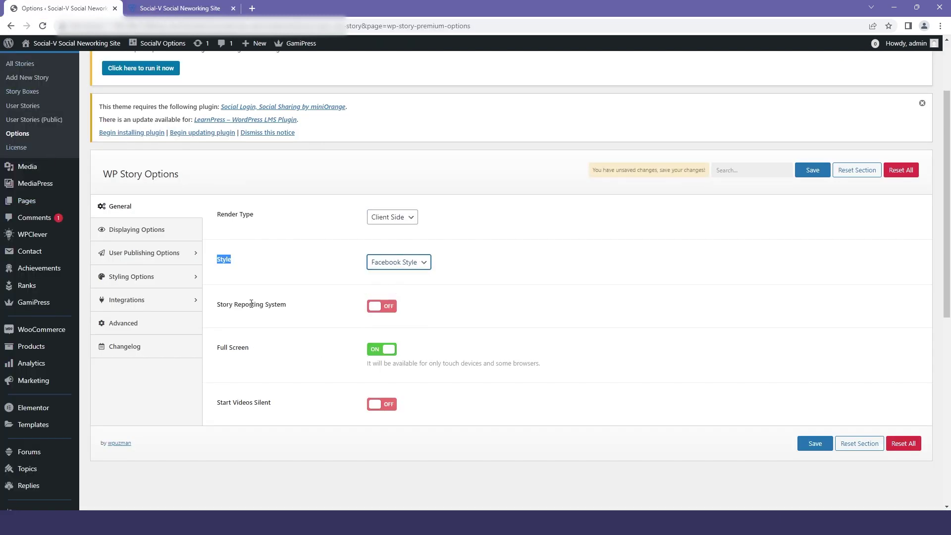
drag(241, 304, 271, 313)
click(294, 335)
drag(257, 351, 207, 349)
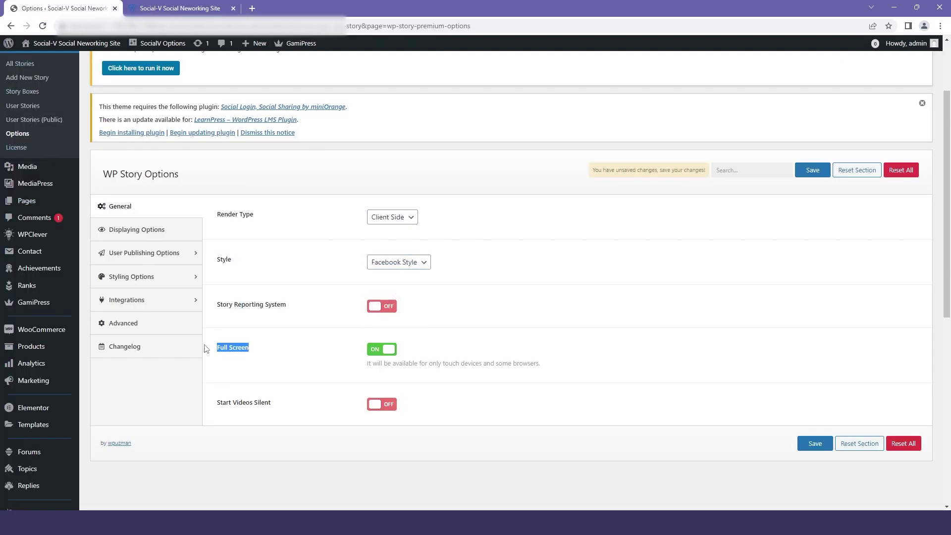
click(334, 375)
drag(541, 364, 378, 367)
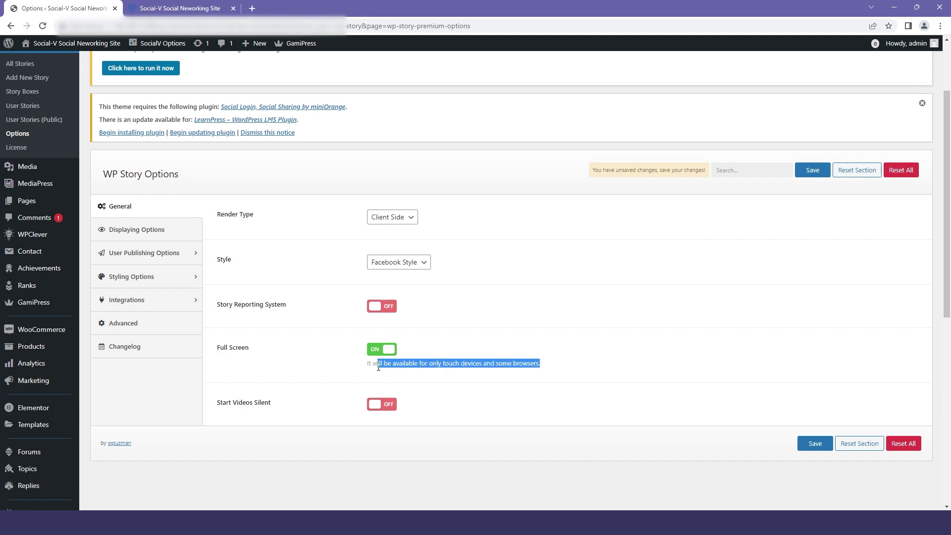
click(365, 372)
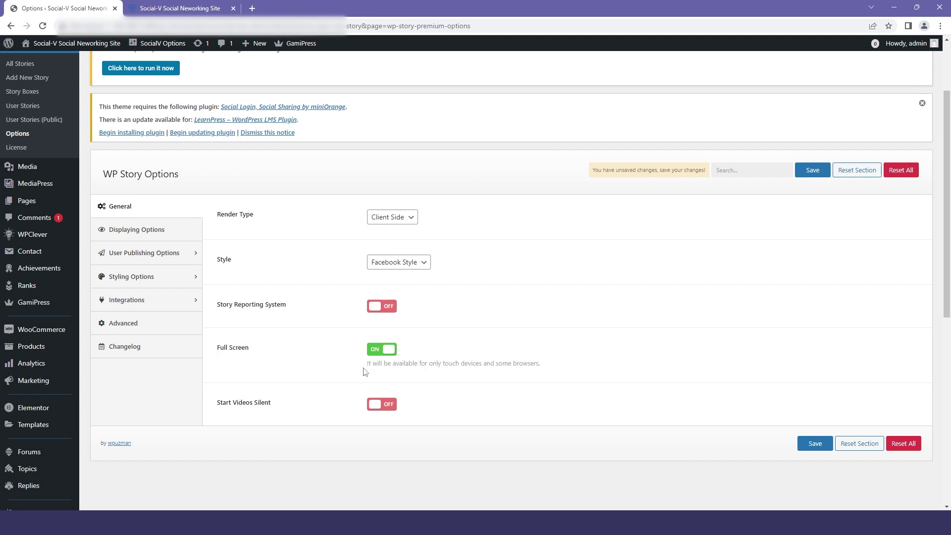
triple_click(365, 372)
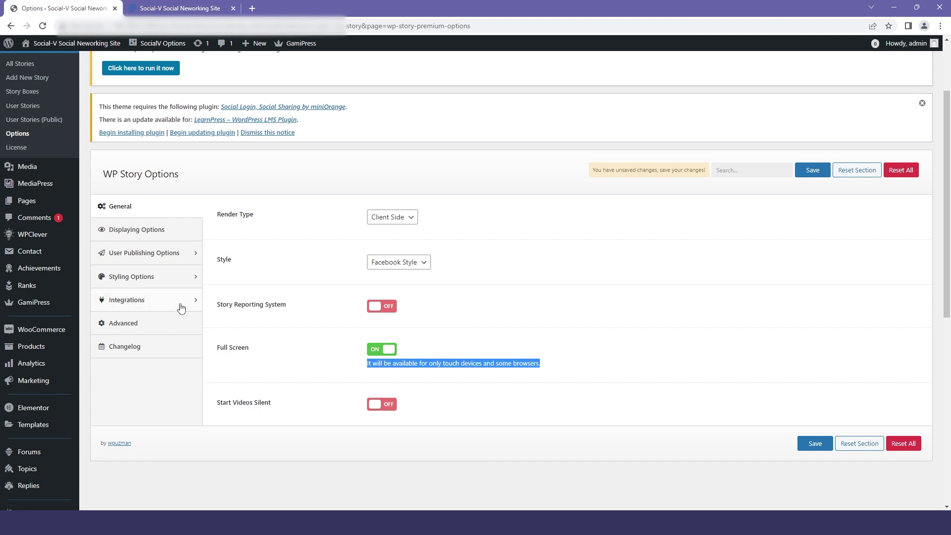
Review the Enable Story Timer setting in Displaying Options.
click(133, 229)
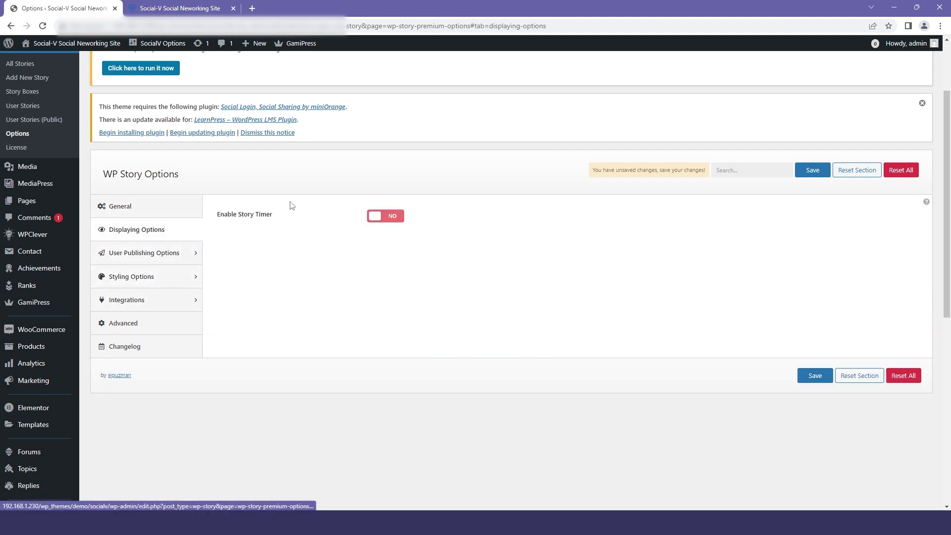
drag(271, 213, 213, 223)
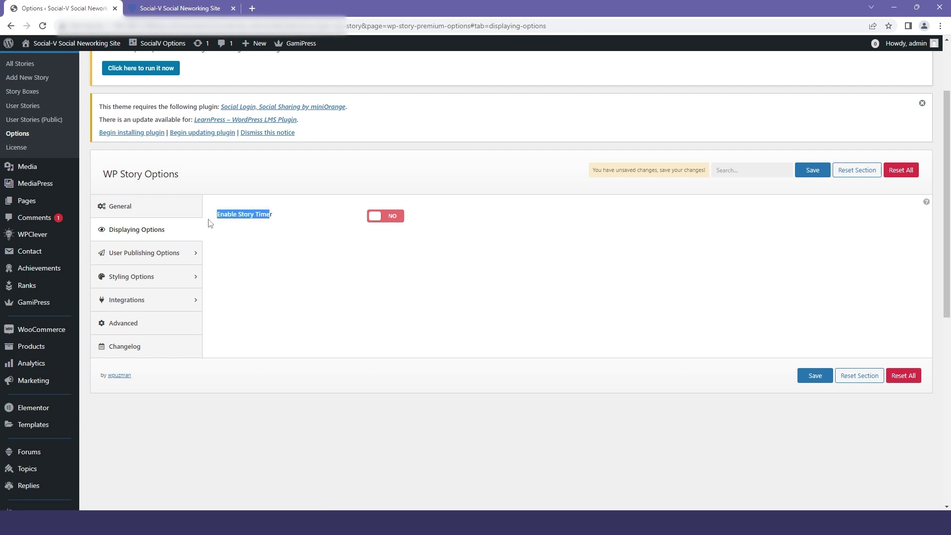
click(159, 255)
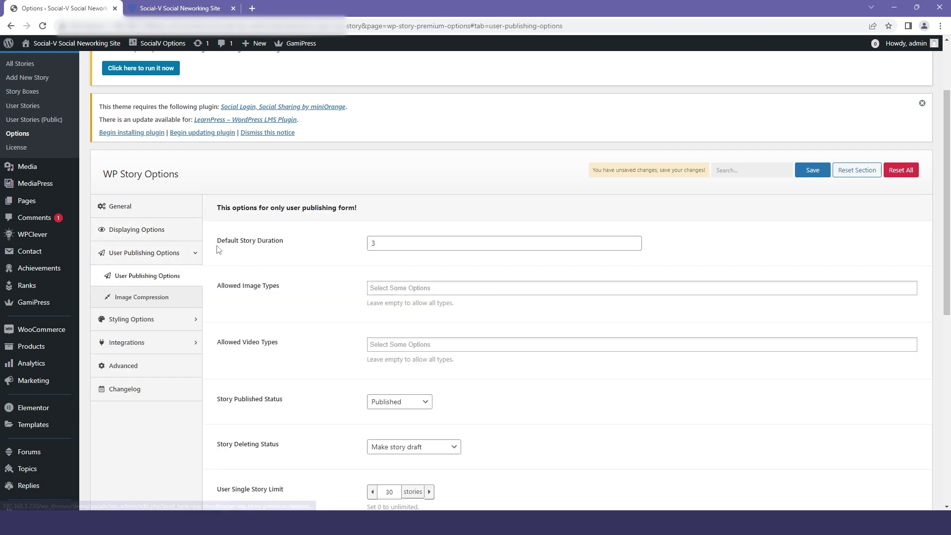
Review the Default Story Duration and allowed image and video types without changing them.
drag(217, 241, 302, 250)
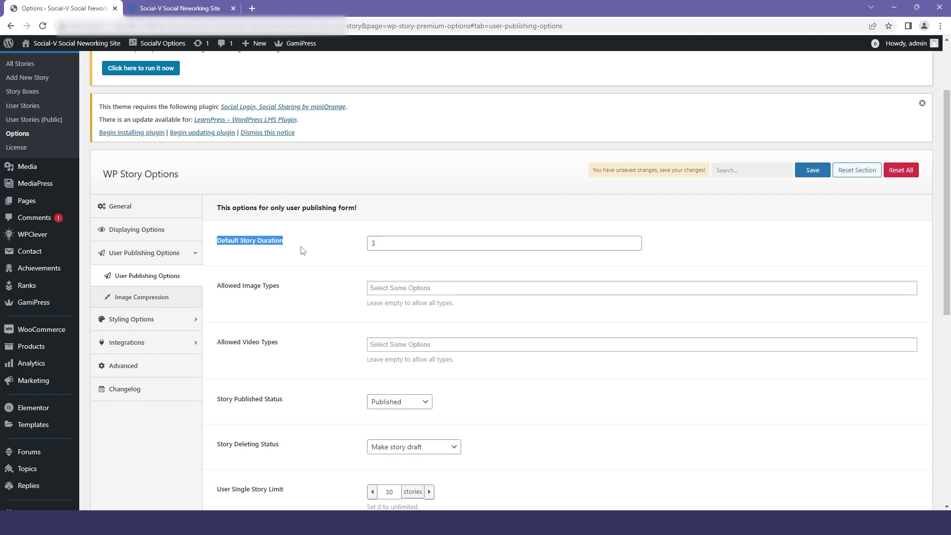
click(303, 250)
click(385, 246)
click(291, 274)
drag(285, 289, 210, 287)
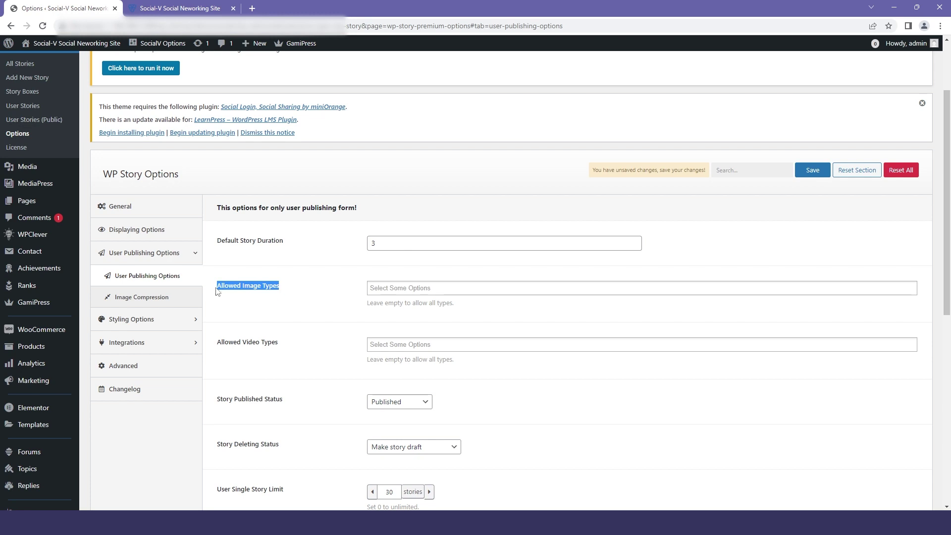
click(403, 287)
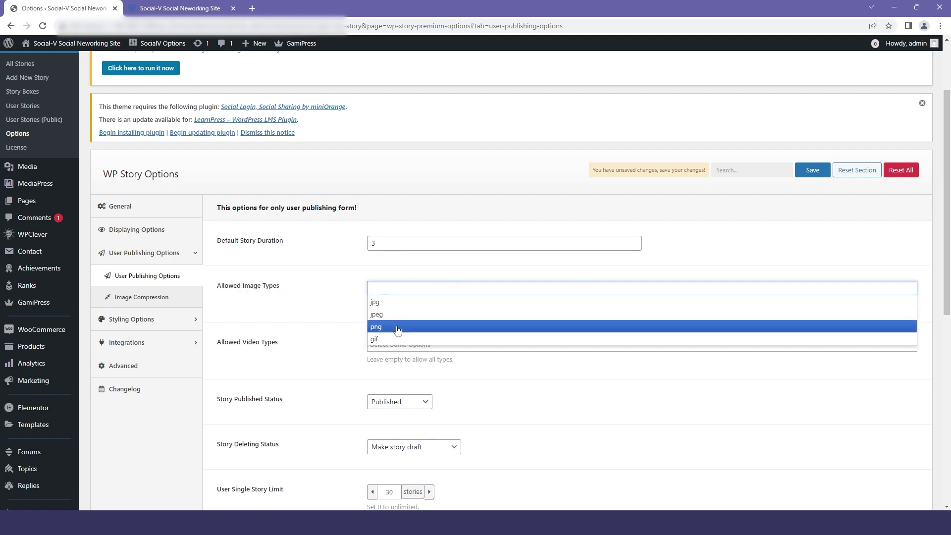
click(321, 329)
mouse_move(366, 307)
mouse_down()
mouse_move(454, 303)
mouse_move(375, 303)
mouse_up()
click(360, 306)
triple_click(364, 304)
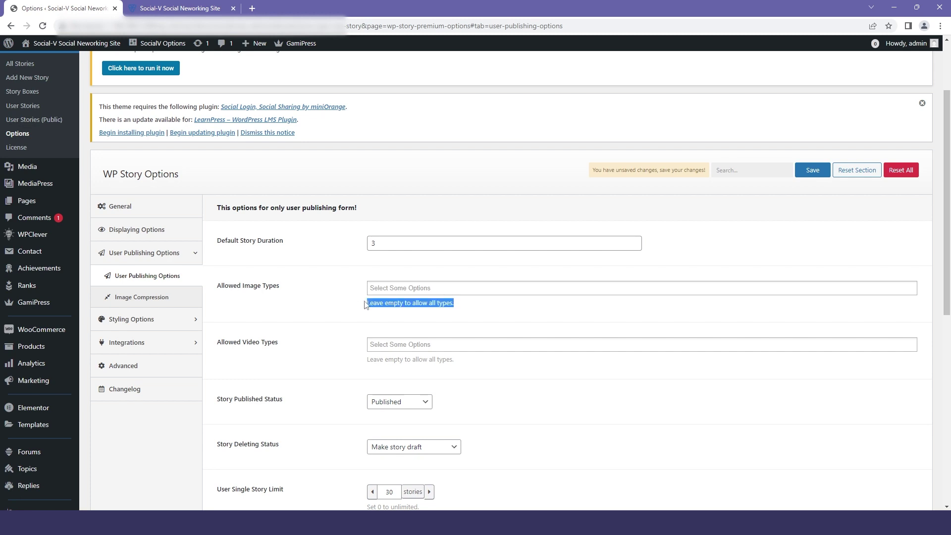
drag(460, 365, 367, 360)
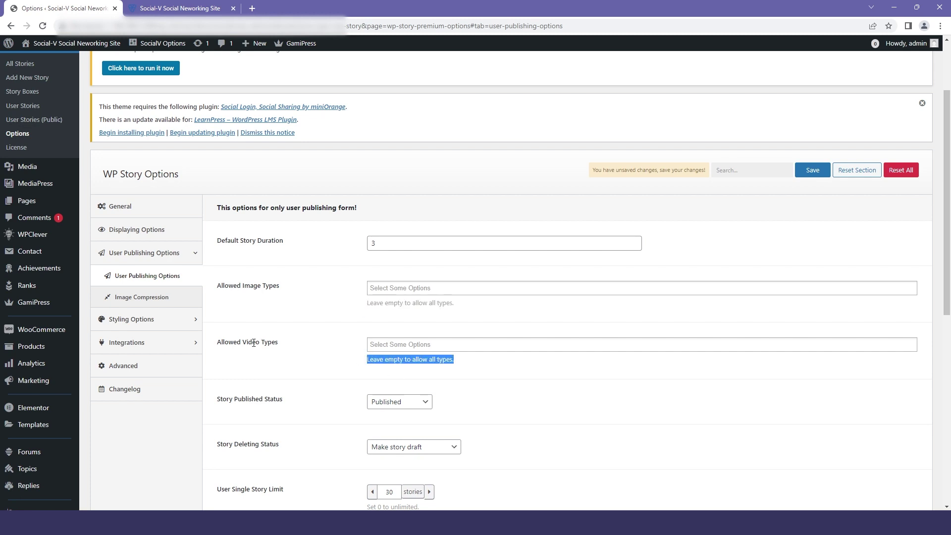
Review the published status, User Public Story Limit and Max Uploading File Size settings.
scroll(254, 343, down, 2)
drag(283, 301, 243, 301)
click(399, 302)
drag(216, 345, 275, 346)
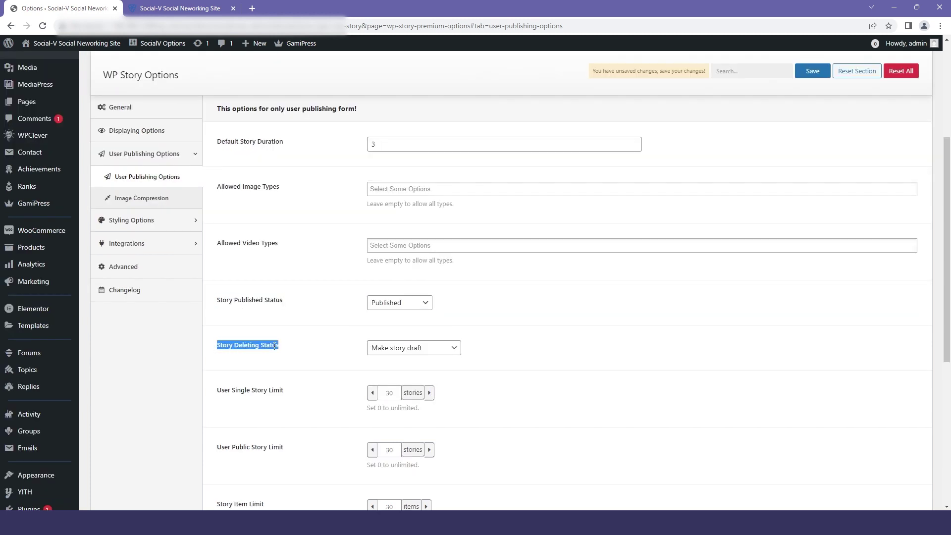
click(322, 367)
scroll(322, 367, down, 2)
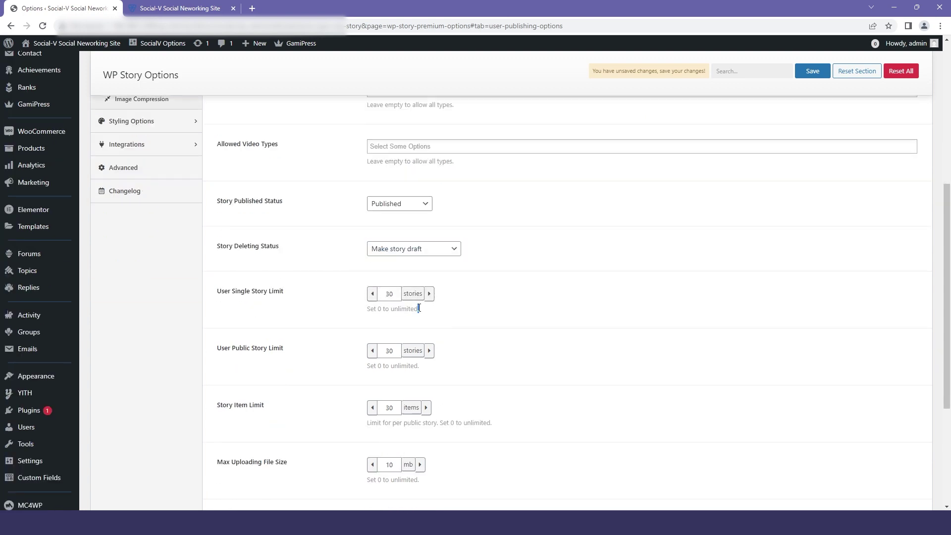
drag(419, 308, 365, 310)
drag(218, 348, 296, 361)
scroll(296, 361, down, 2)
drag(218, 363, 304, 370)
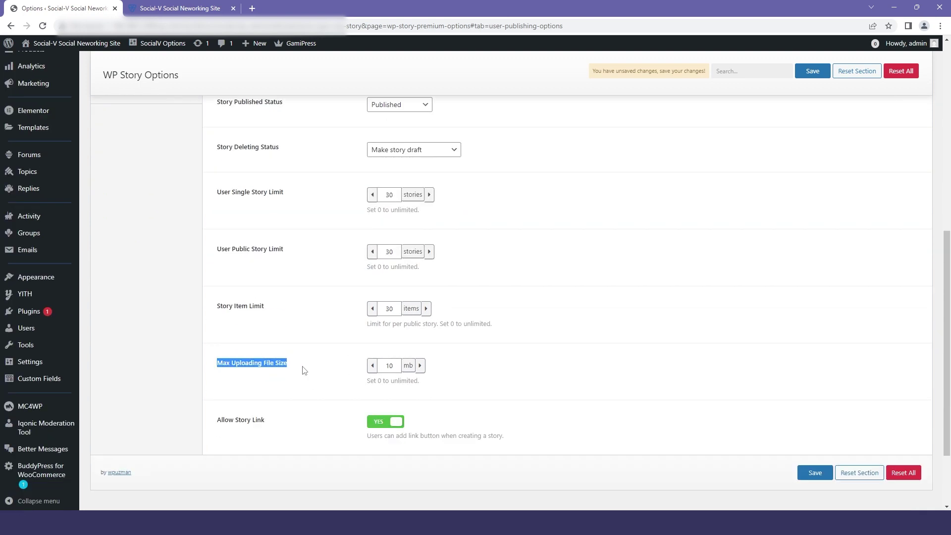
click(304, 371)
scroll(273, 428, up, 6)
click(166, 297)
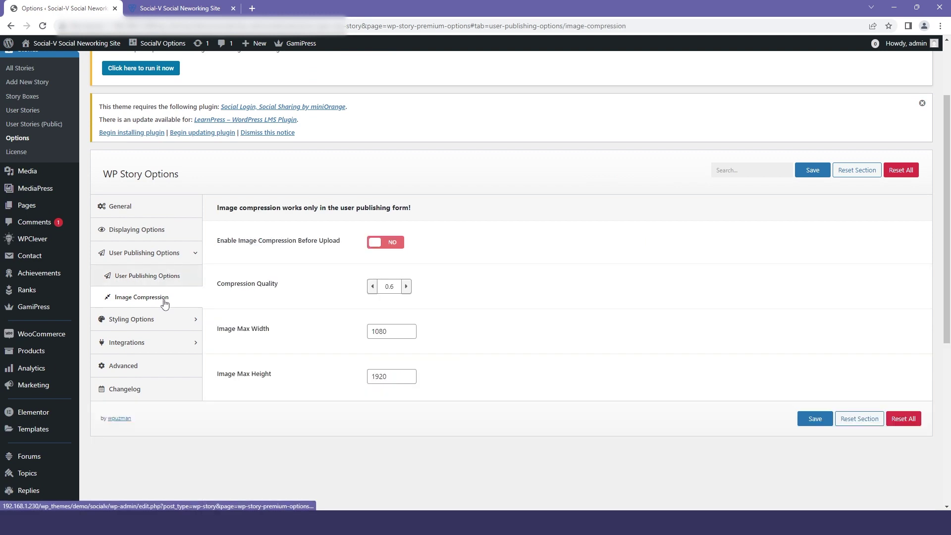
Leave image compression off and Full Size Media on after toggling each.
click(387, 250)
click(384, 251)
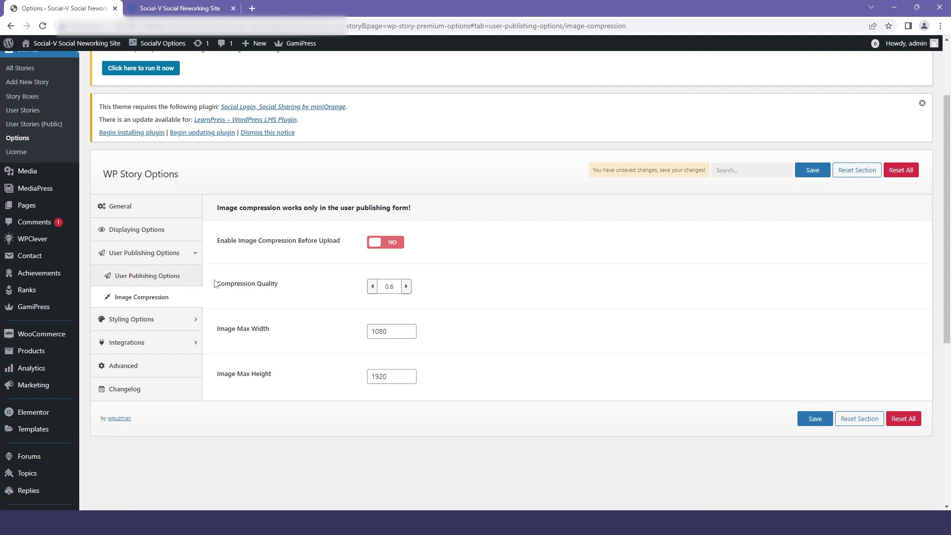
click(138, 322)
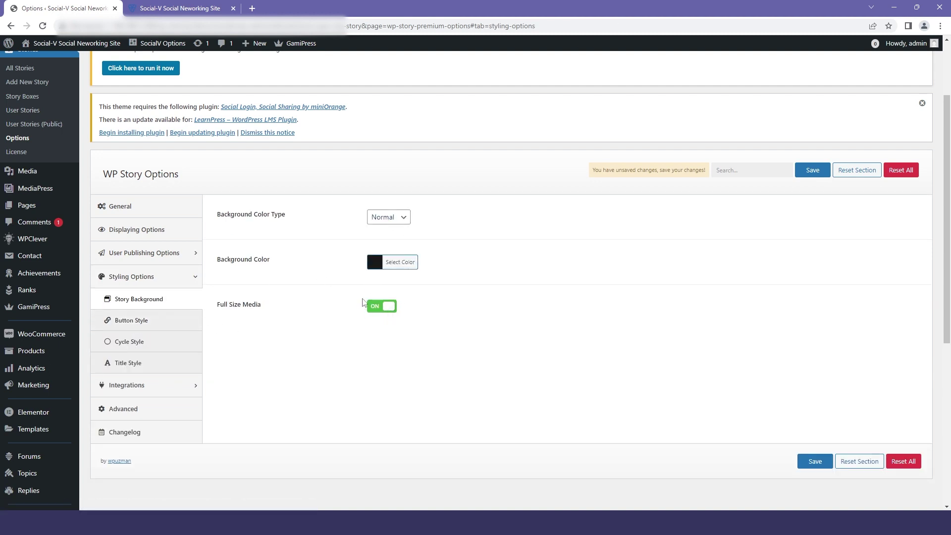
click(371, 309)
click(385, 309)
Keep the story circle's background type as Gradient after checking its colour picker.
click(160, 341)
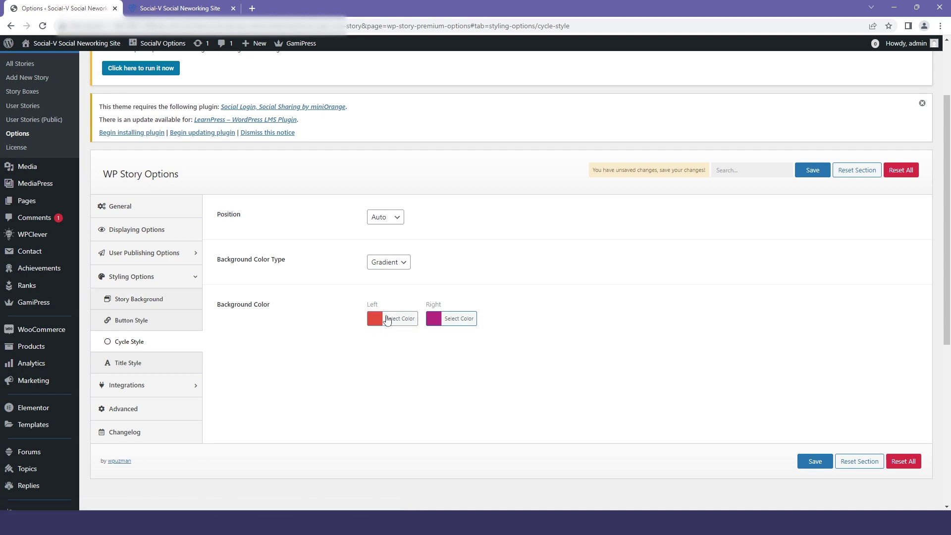
click(387, 320)
click(387, 320)
click(380, 261)
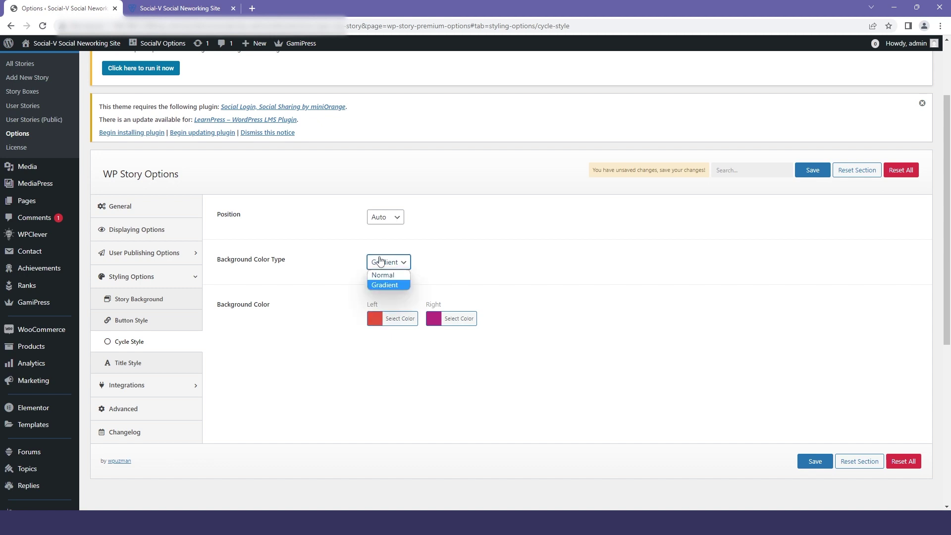
click(380, 262)
Scroll the Title Style and publishing options down to the Allow Story Link setting.
click(152, 367)
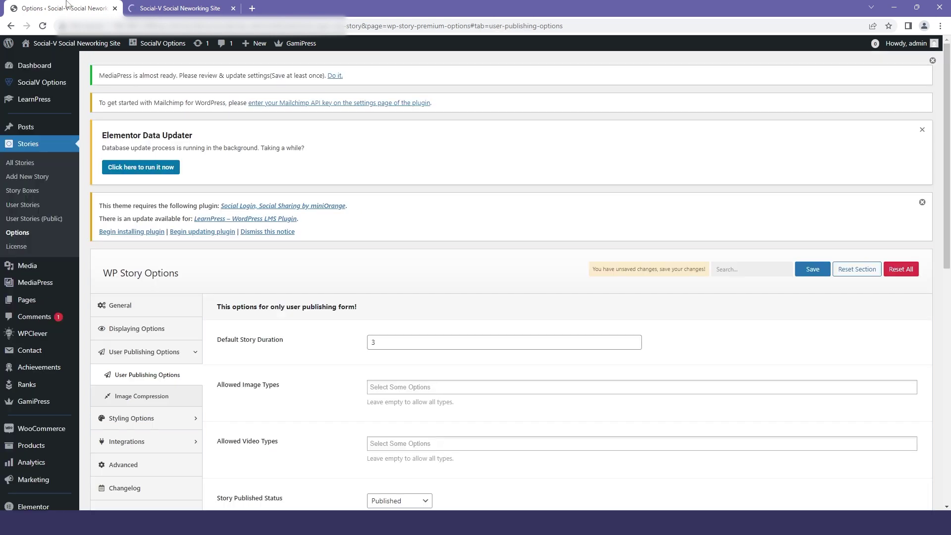
scroll(287, 361, down, 5)
scroll(289, 363, down, 4)
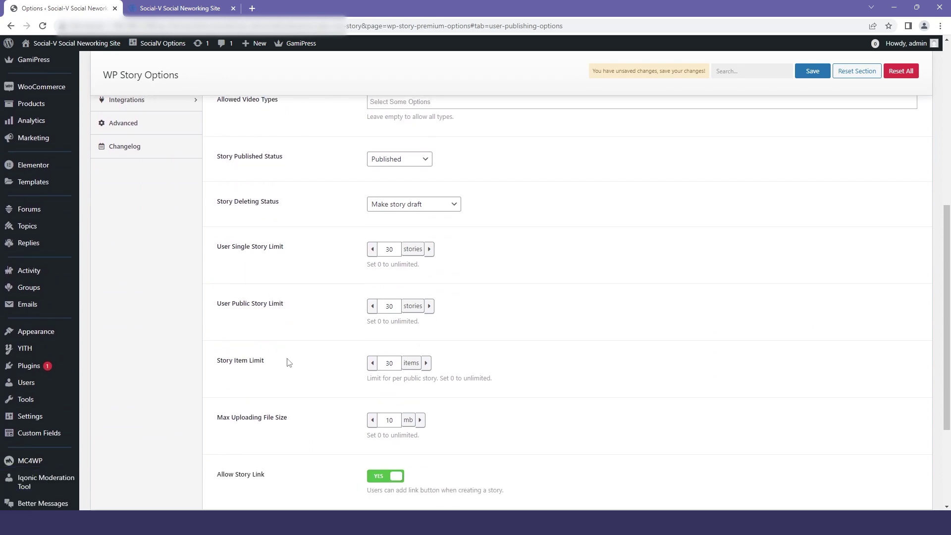
drag(217, 327, 262, 322)
Start a new story on the SocialV newsfeed with link text Test and link #.
click(189, 6)
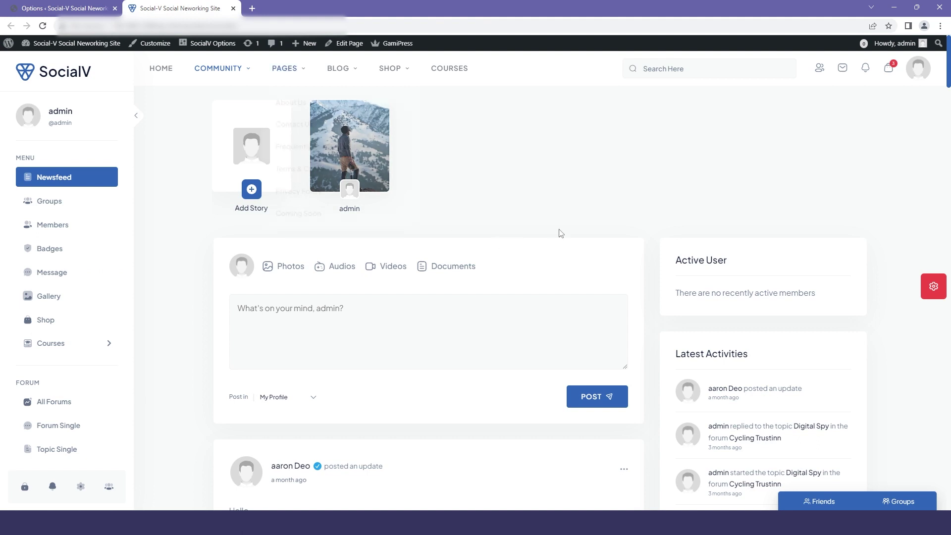
click(249, 159)
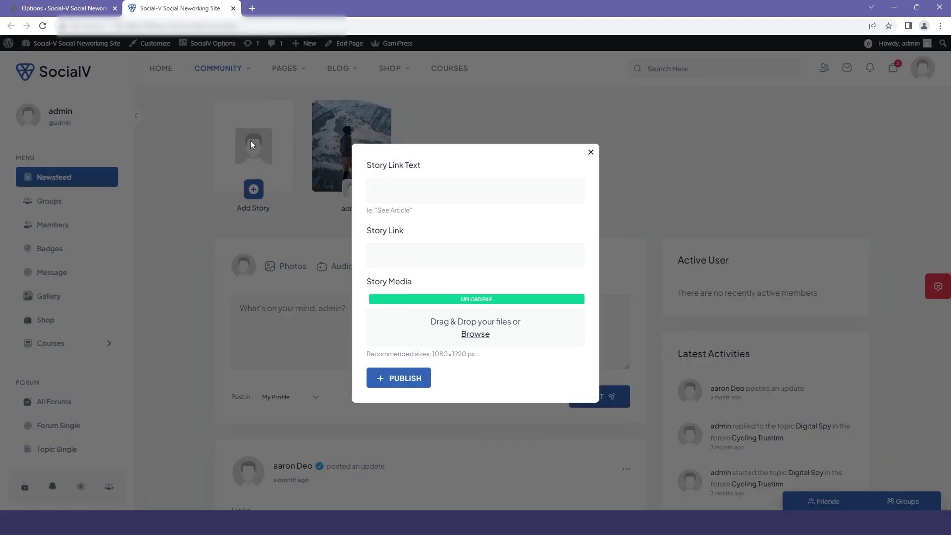
click(400, 194)
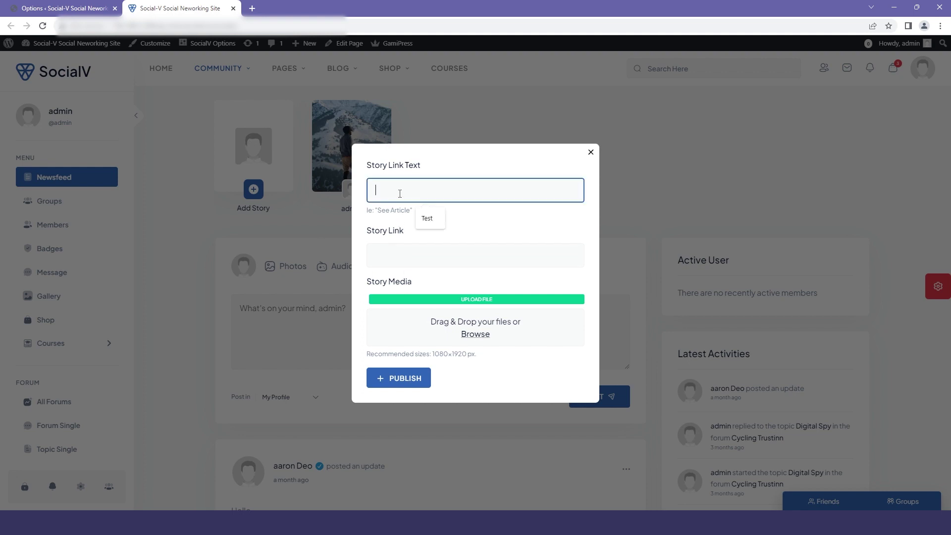
click(425, 222)
click(414, 247)
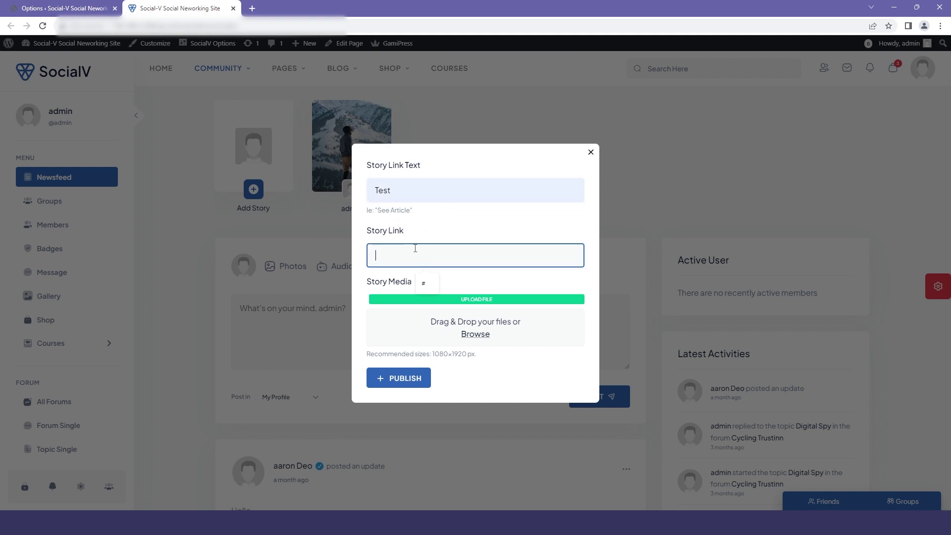
text(#)
Attach pngwing.com.png, publish the story, and dismiss the Story published! confirmation.
click(418, 322)
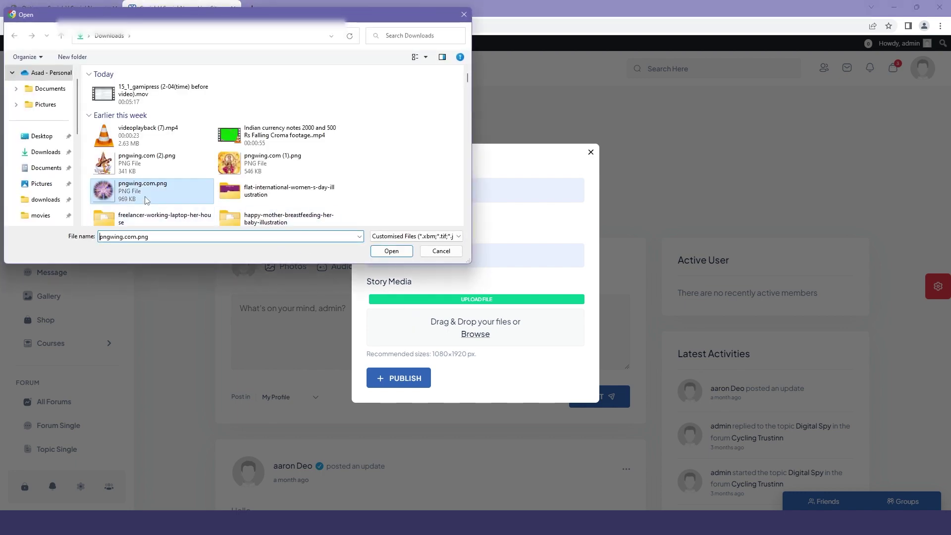
double_click(146, 199)
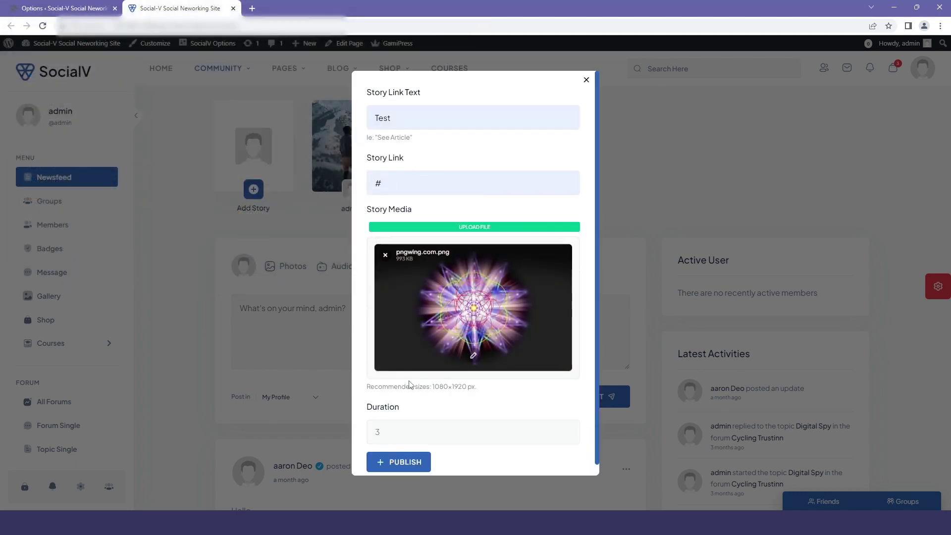
click(405, 463)
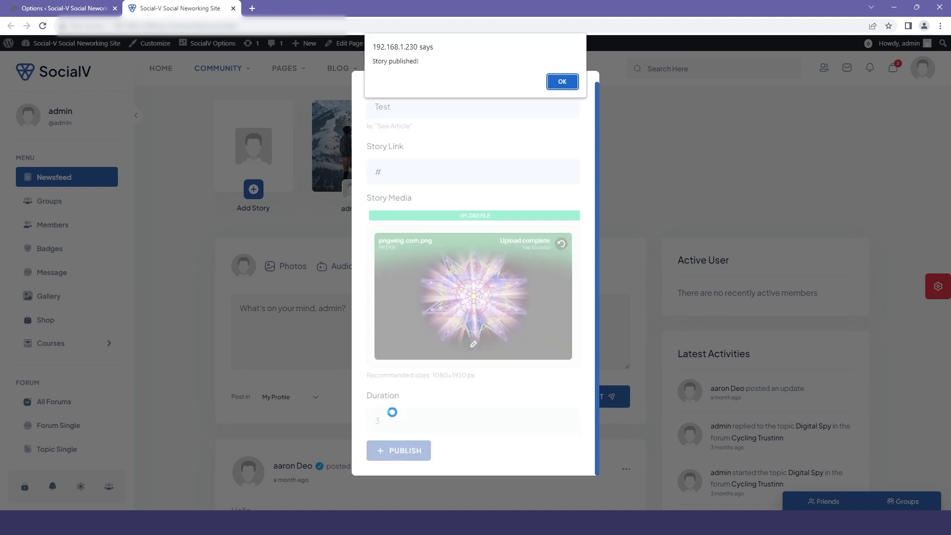
click(392, 63)
drag(393, 63, 458, 89)
click(562, 82)
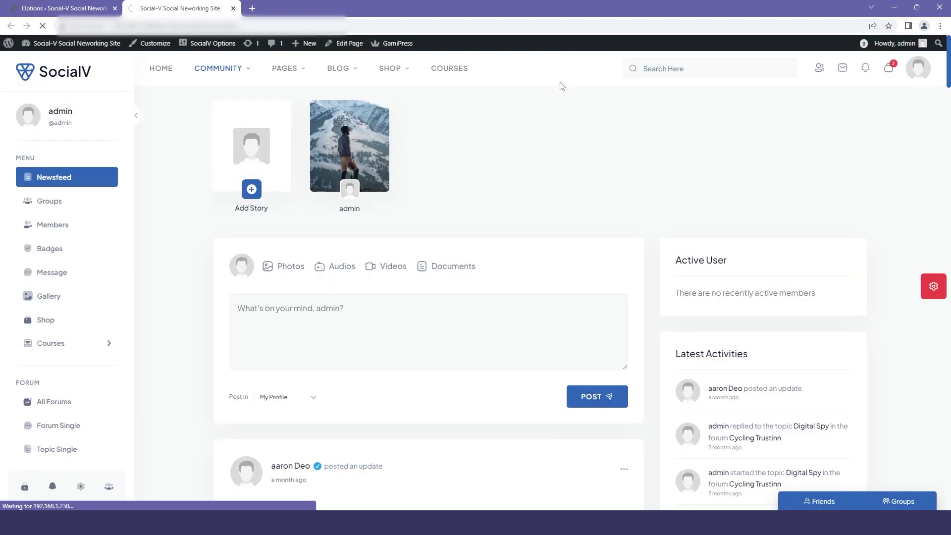
key(ctrl+shift+Tab)
click(155, 242)
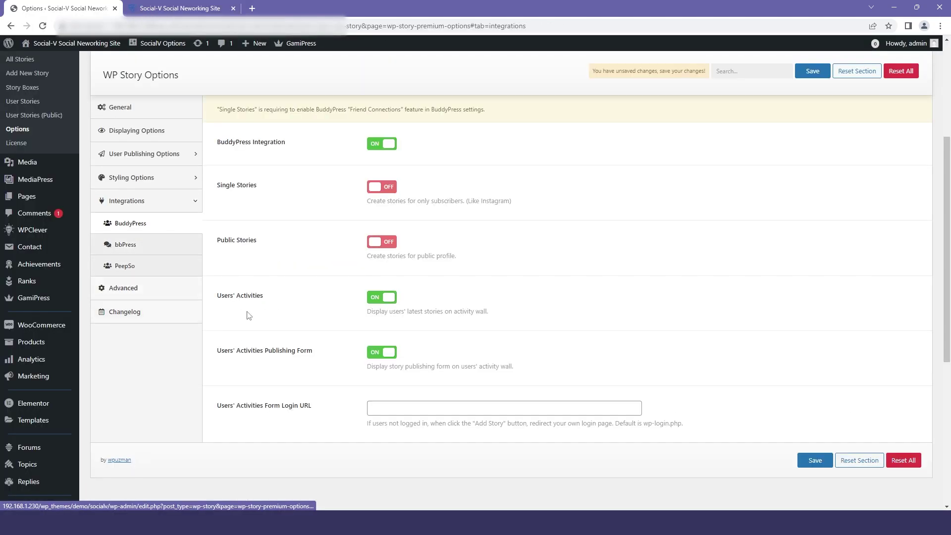
Toggle BuddyPress Integration off and back on.
scroll(309, 283, up, 4)
drag(216, 340, 283, 341)
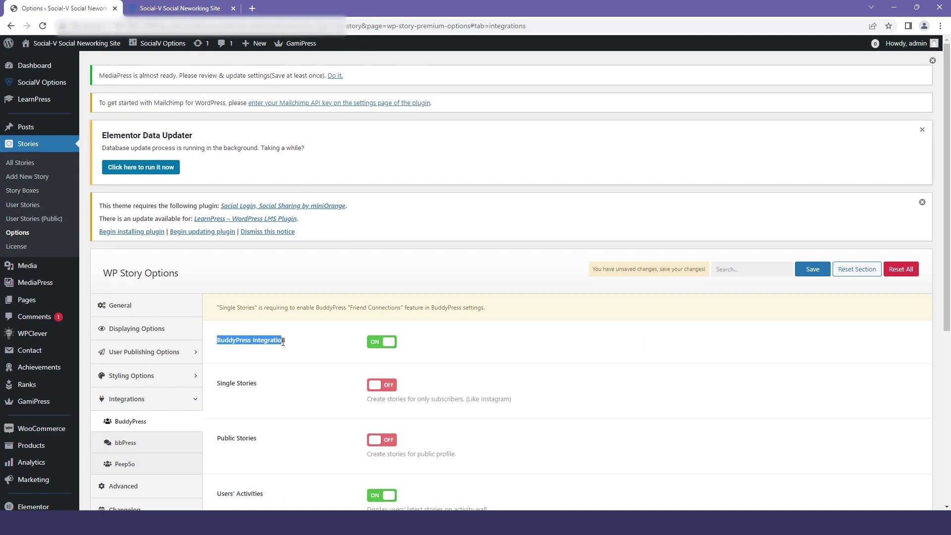
scroll(316, 337, down, 2)
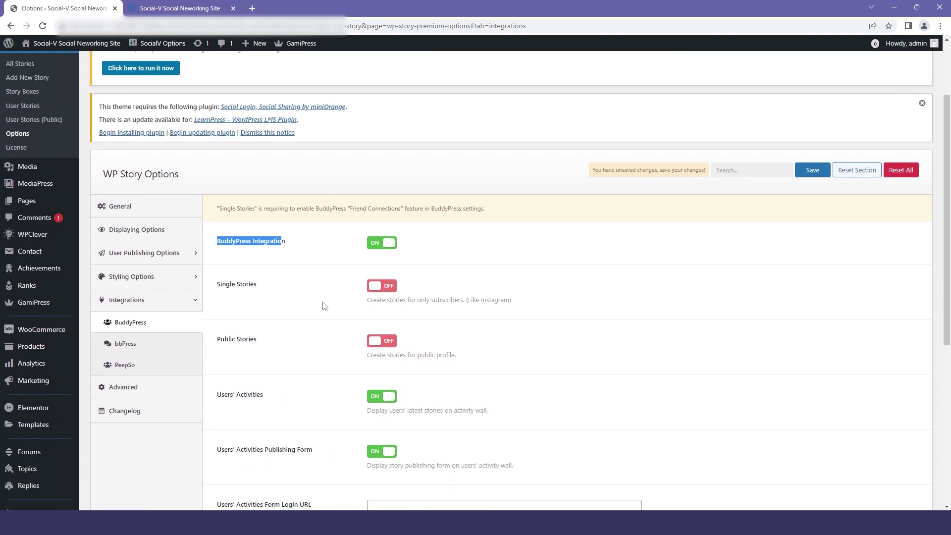
click(370, 248)
click(394, 248)
Turn Single Stories on, save, and view the admin's new story on the newsfeed.
triple_click(322, 282)
triple_click(379, 297)
drag(456, 355, 374, 357)
click(384, 287)
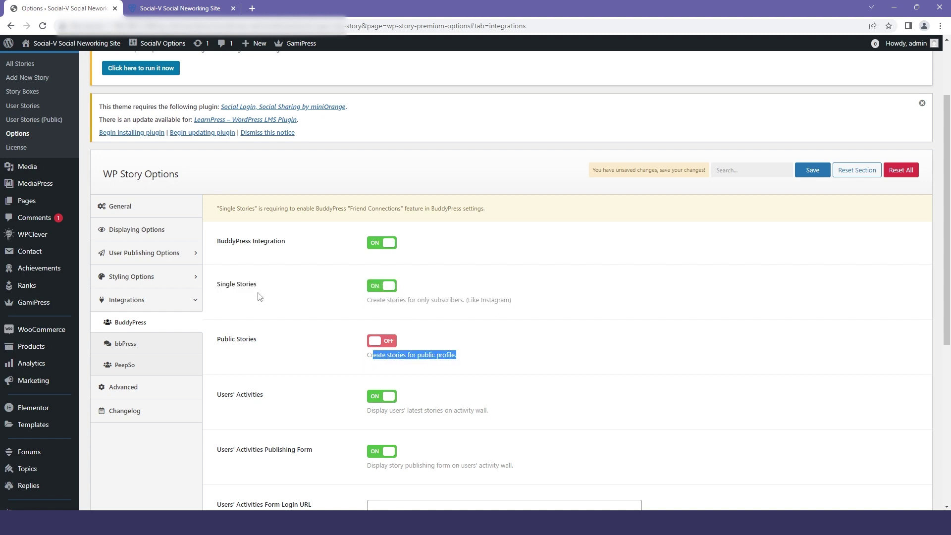
click(813, 171)
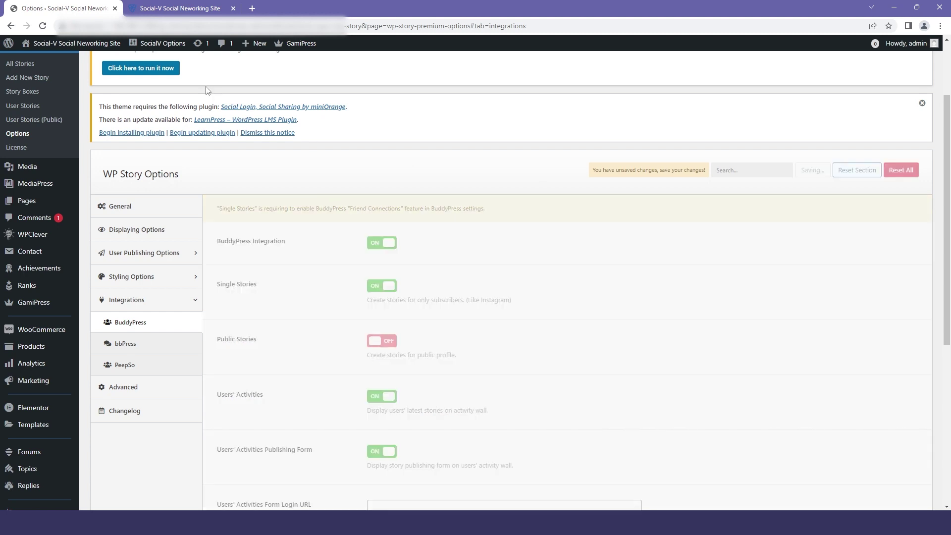
click(180, 8)
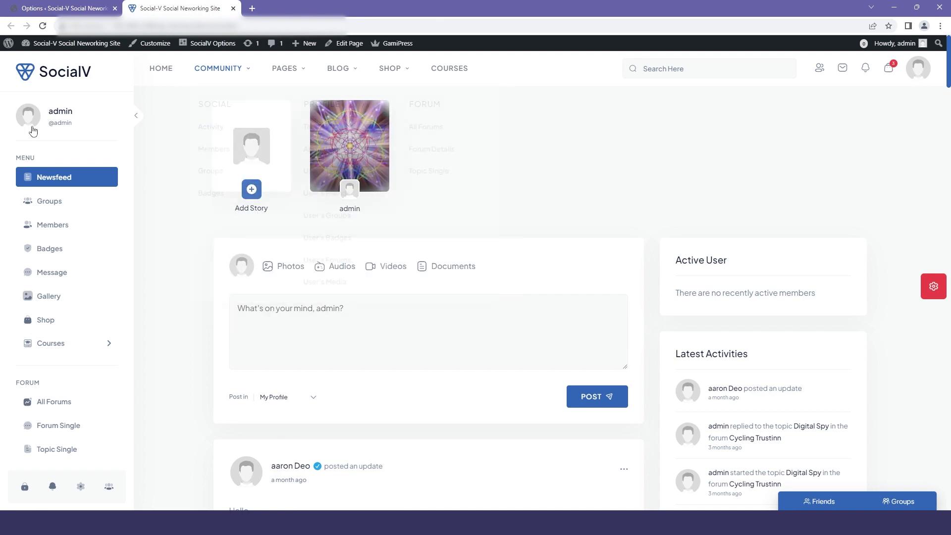
Open the admin's profile page from the newsfeed.
click(61, 118)
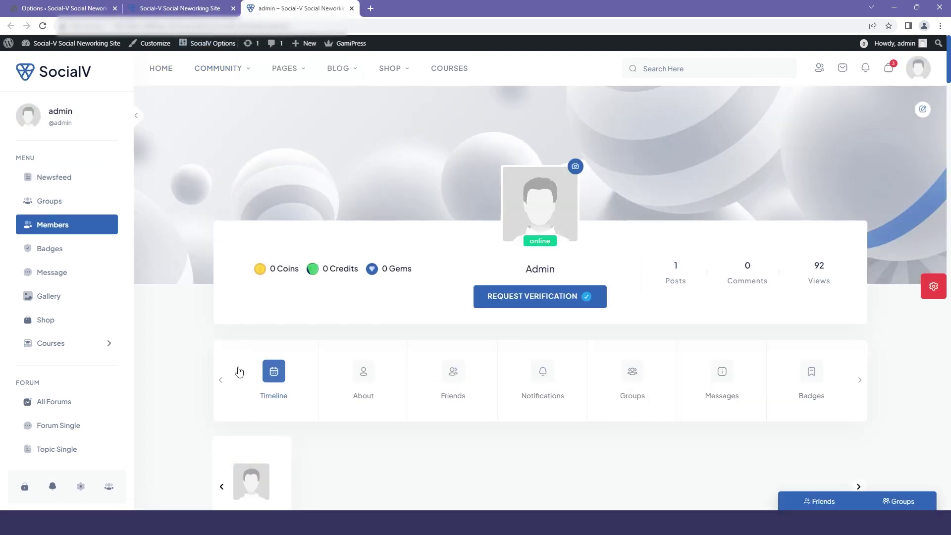
scroll(239, 372, down, 4)
key(ctrl+1)
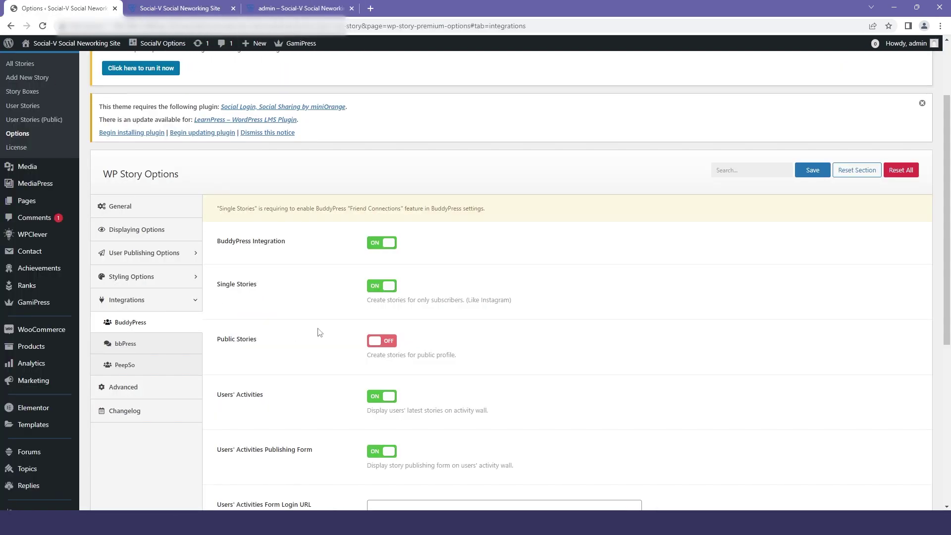
Turn Public Stories on and save the setting.
click(388, 342)
drag(457, 356, 386, 355)
scroll(574, 320, up, 2)
click(815, 270)
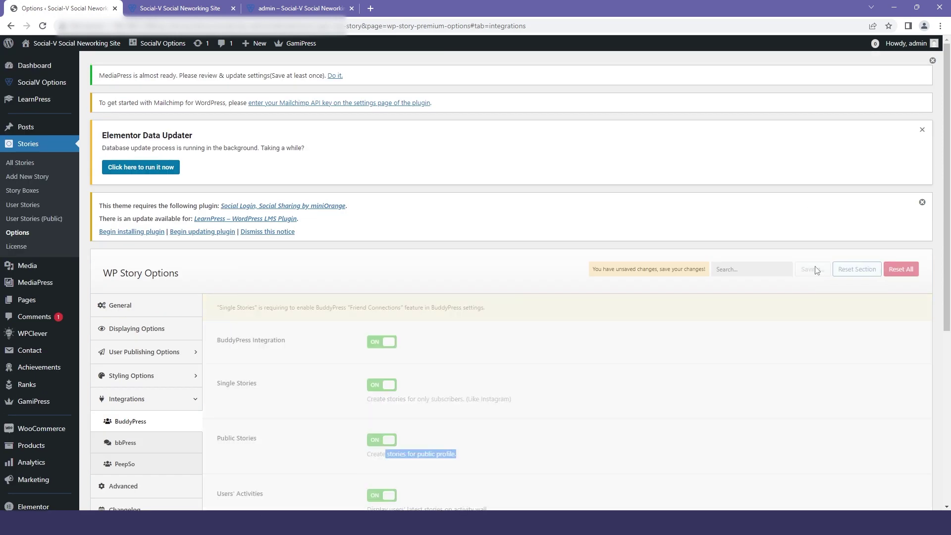
scroll(538, 355, down, 2)
Reload the admin profile and check the Add Highlight Story area.
click(301, 8)
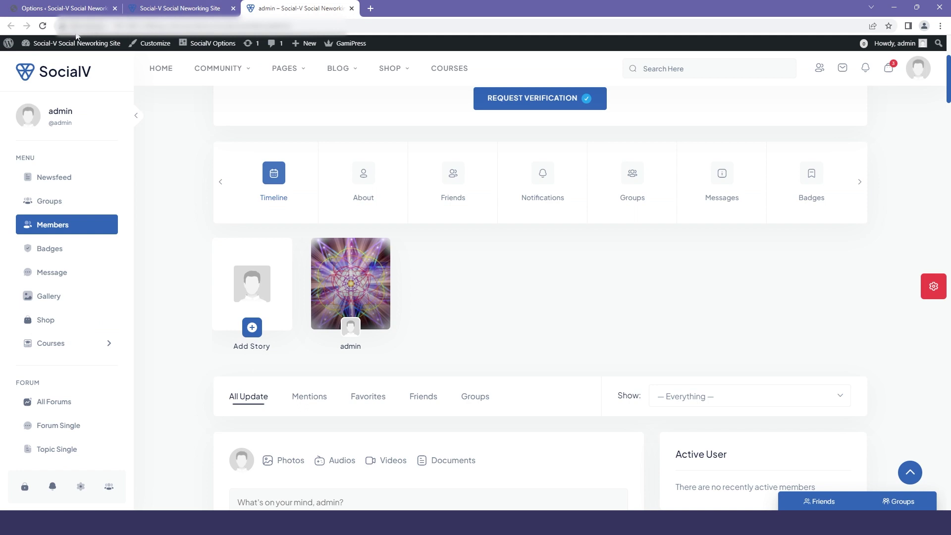
click(44, 26)
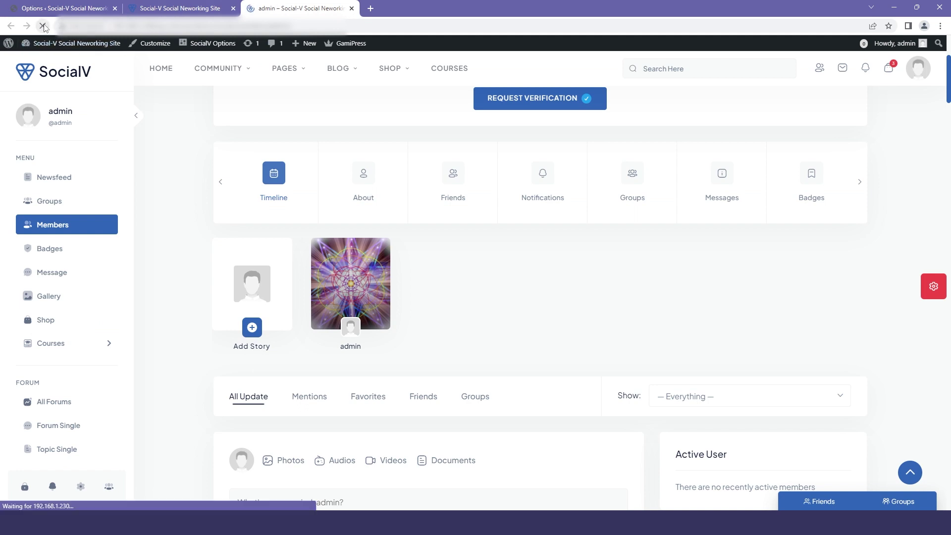
scroll(397, 412, down, 2)
triple_click(268, 384)
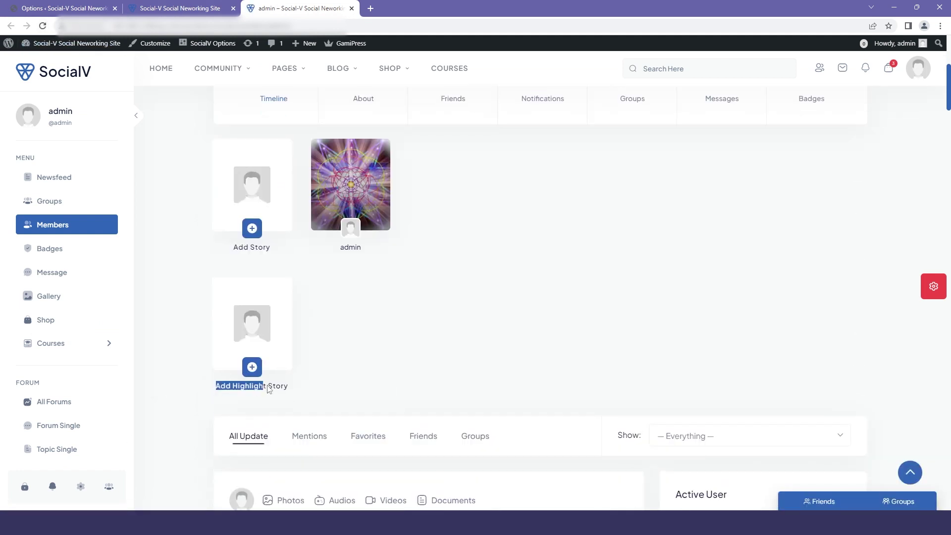
scroll(361, 365, up, 2)
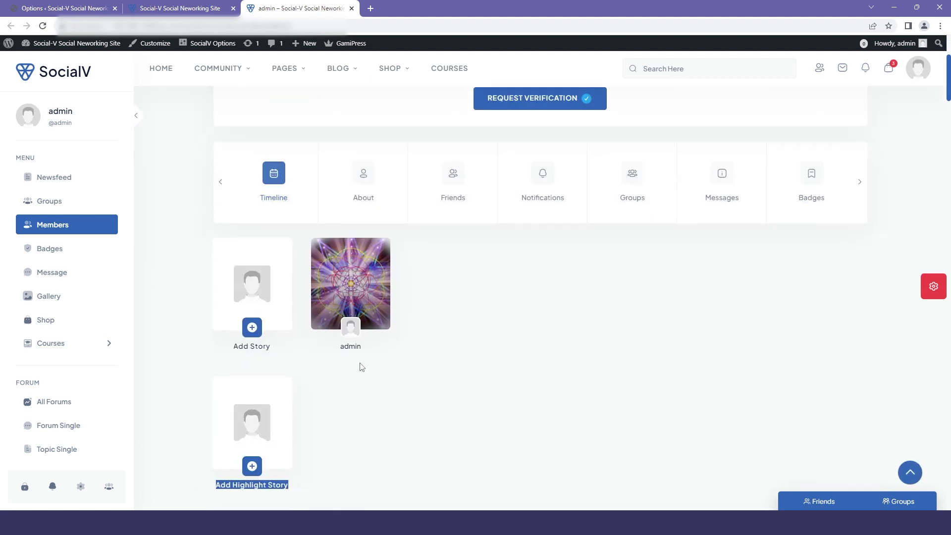
scroll(369, 265, down, 4)
Turn Public Stories and Single Stories off, save, and close the extra newsfeed tab.
click(72, 6)
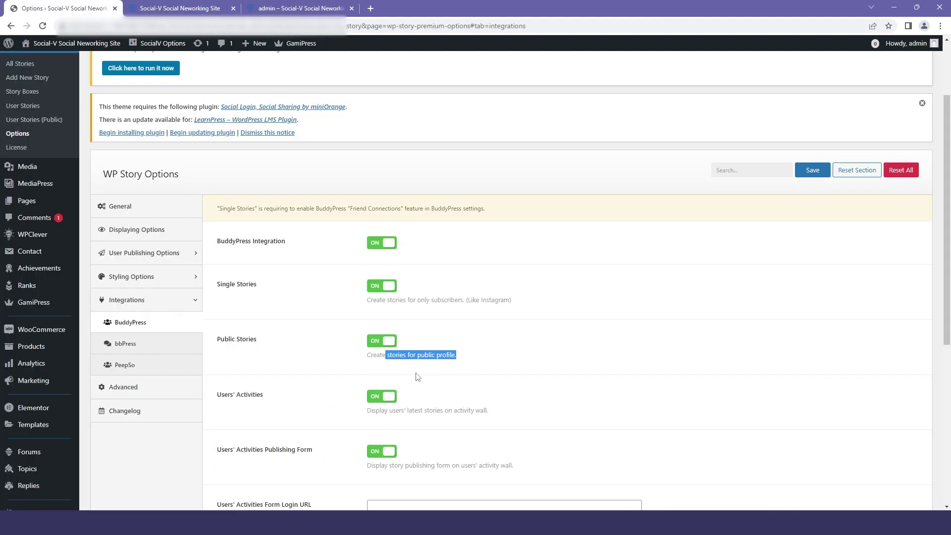
click(381, 342)
click(381, 286)
click(813, 171)
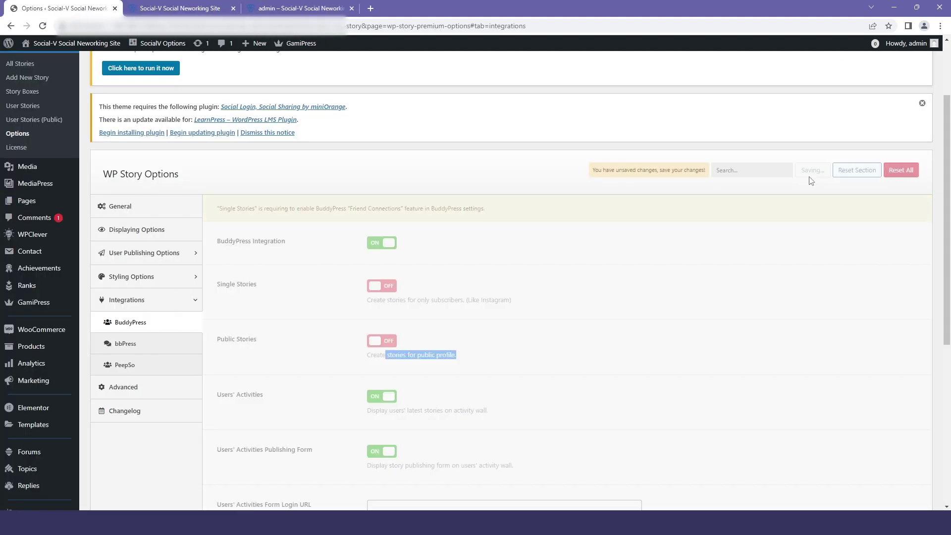
key(ctrl+3)
key(F5)
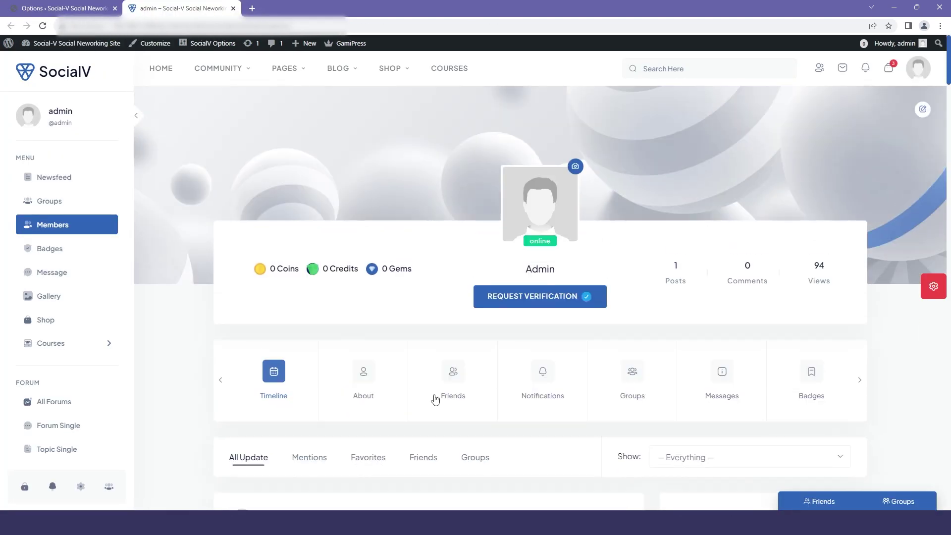
click(28, 5)
scroll(281, 323, down, 2)
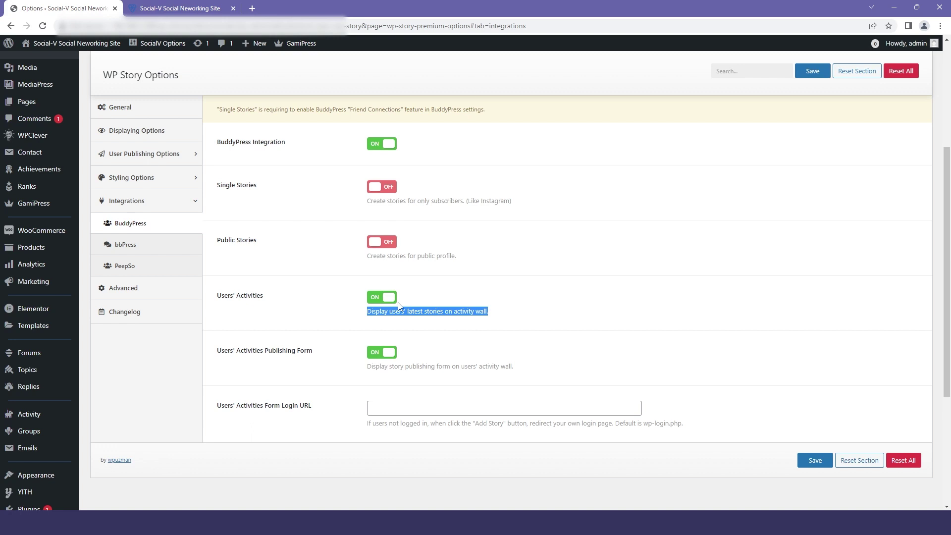
click(389, 297)
click(389, 298)
click(285, 317)
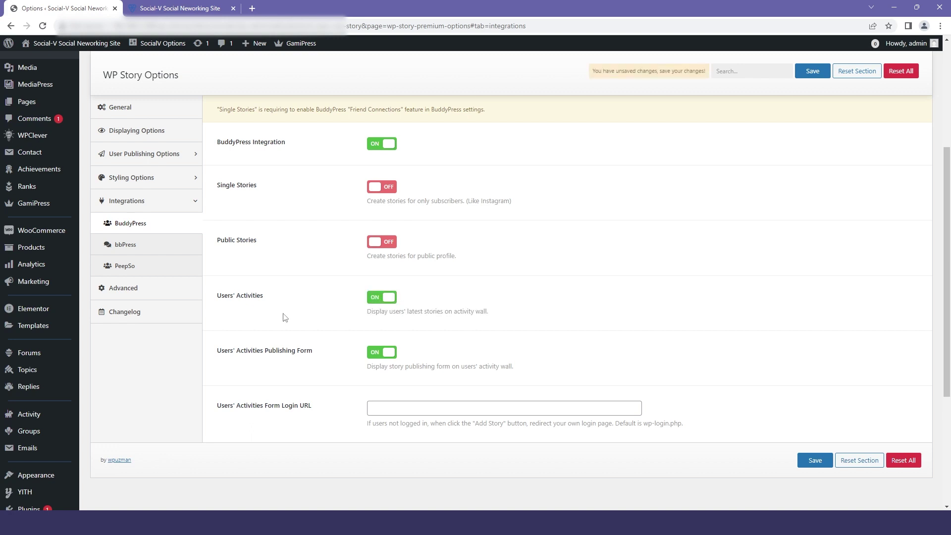
drag(319, 355, 221, 352)
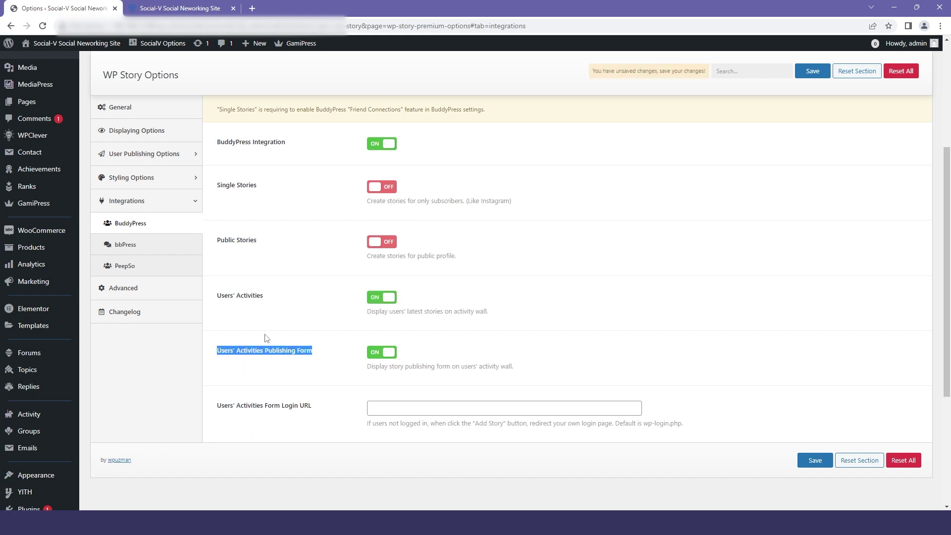
click(319, 355)
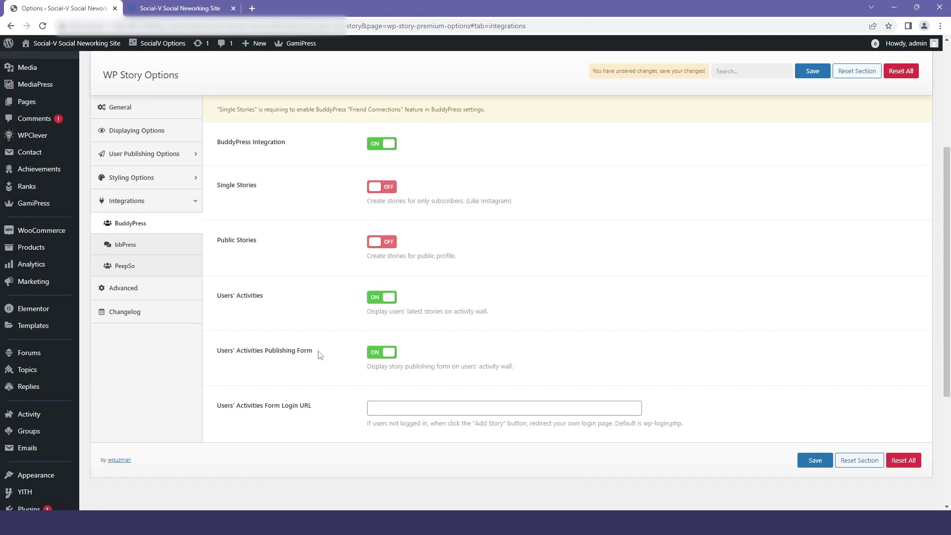